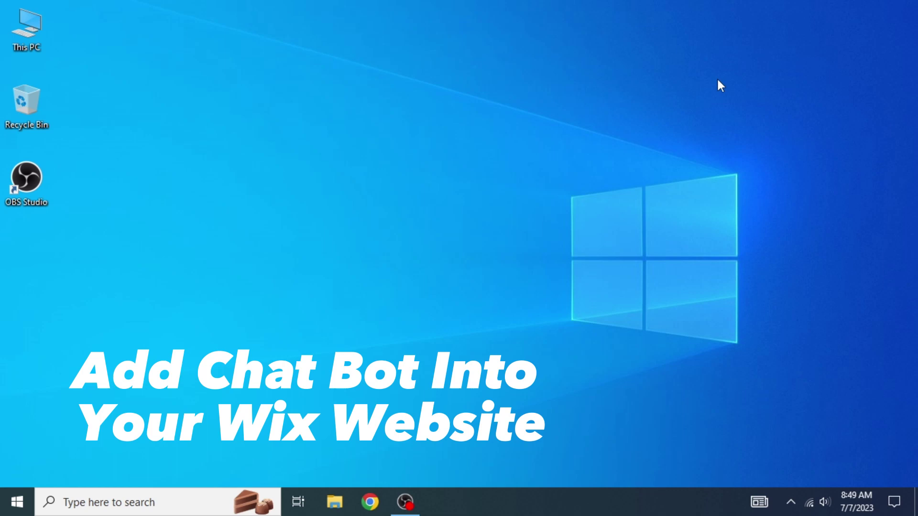
- Open Chrome and load wix.com, landing on the dashboard with its store setup checklist
left_click(371, 502)
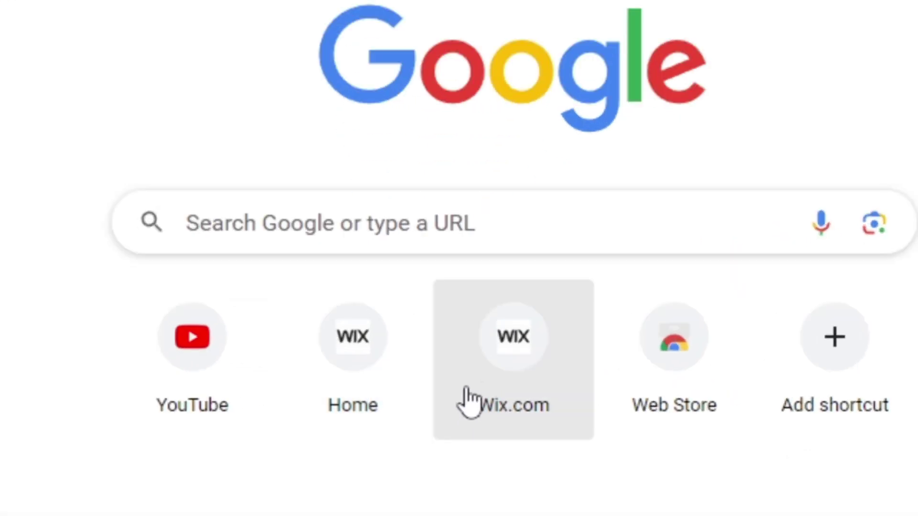
left_click(299, 41)
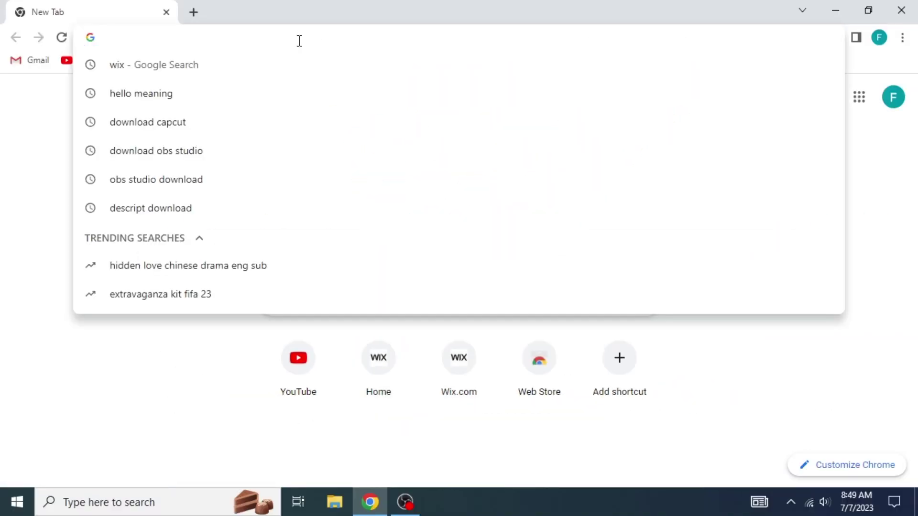
type("wix.com")
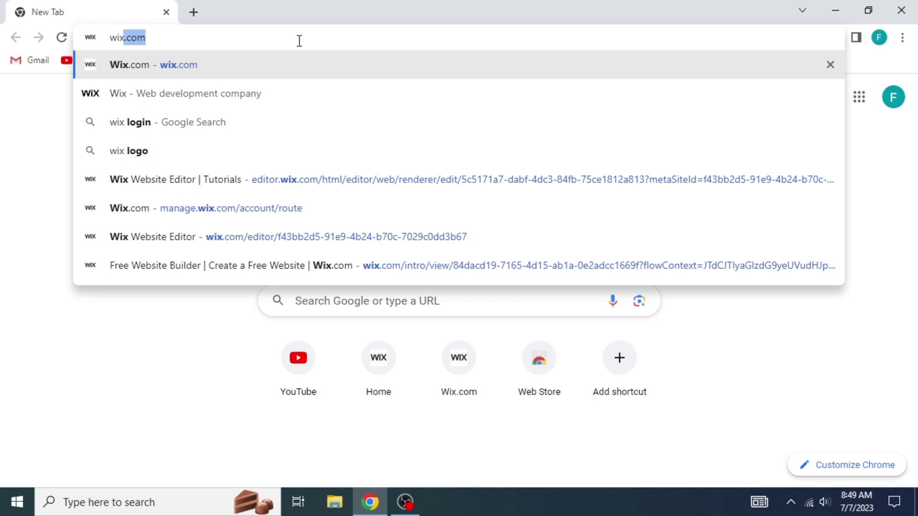
key("Return")
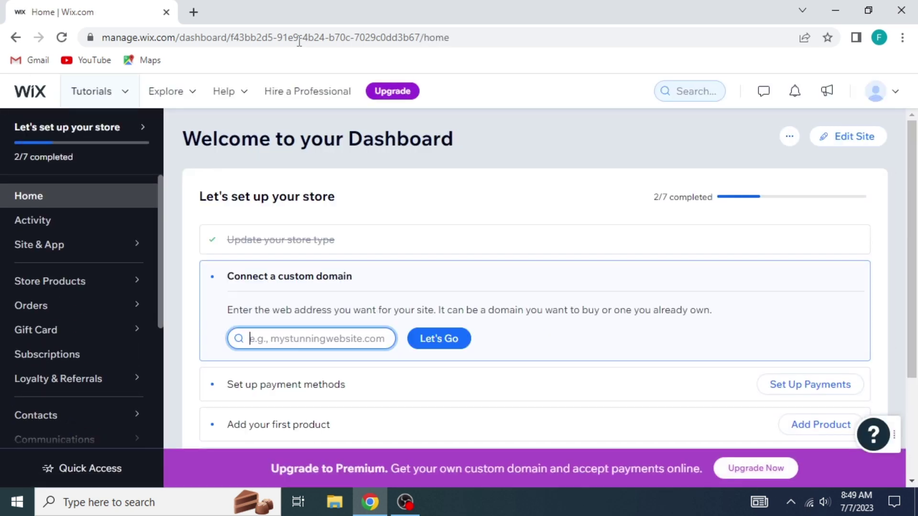
mouse_move(911, 237)
left_mouse_down()
mouse_move(914, 329)
mouse_move(914, 188)
left_mouse_up()
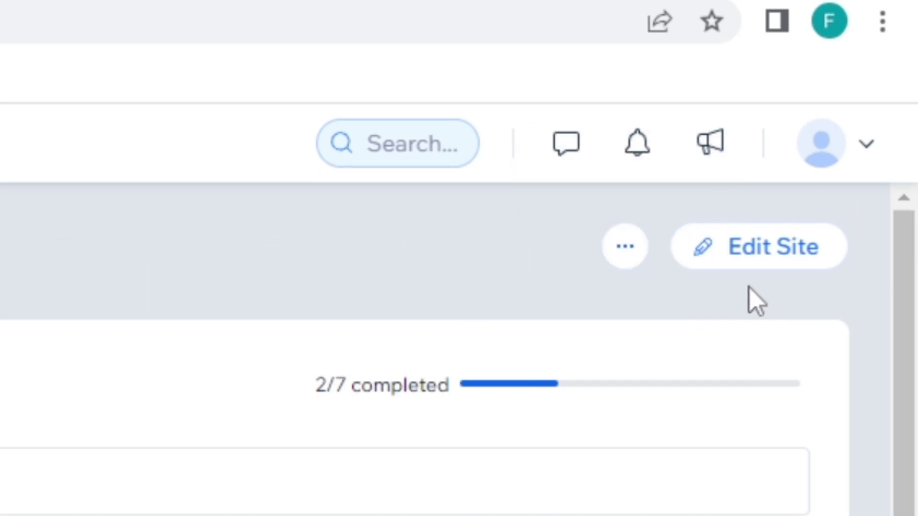
- Launch the Wix editor for the Tutorials site in a new tab using Edit Site
left_click(761, 247)
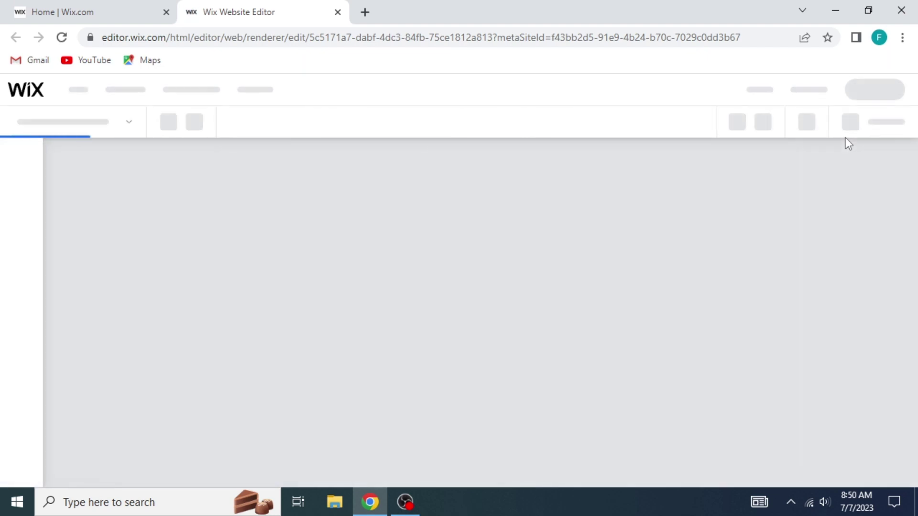
scroll(883, 280, "down", 3)
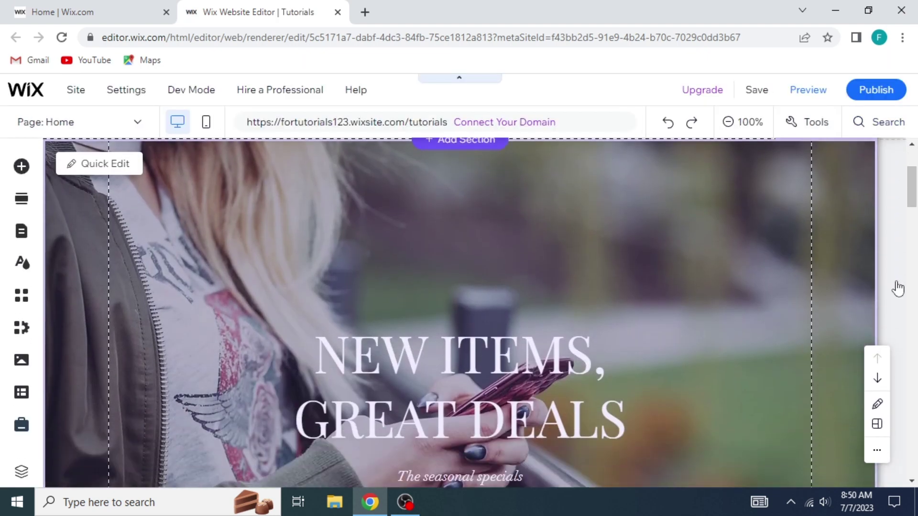
scroll(889, 265, "down", 3)
scroll(891, 265, "down", 5)
scroll(890, 265, "down", 5)
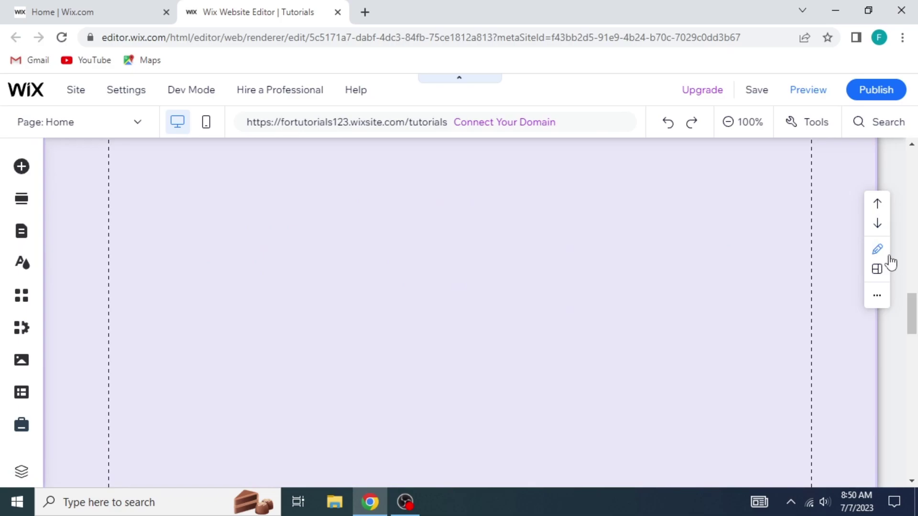
scroll(889, 265, "down", 5)
scroll(892, 280, "up", 2)
scroll(894, 282, "up", 5)
scroll(892, 280, "up", 5)
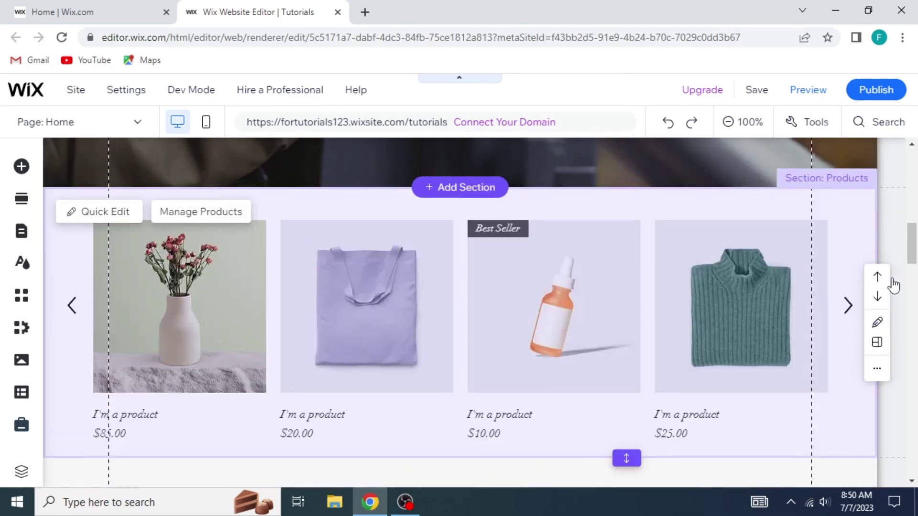
scroll(892, 277, "up", 5)
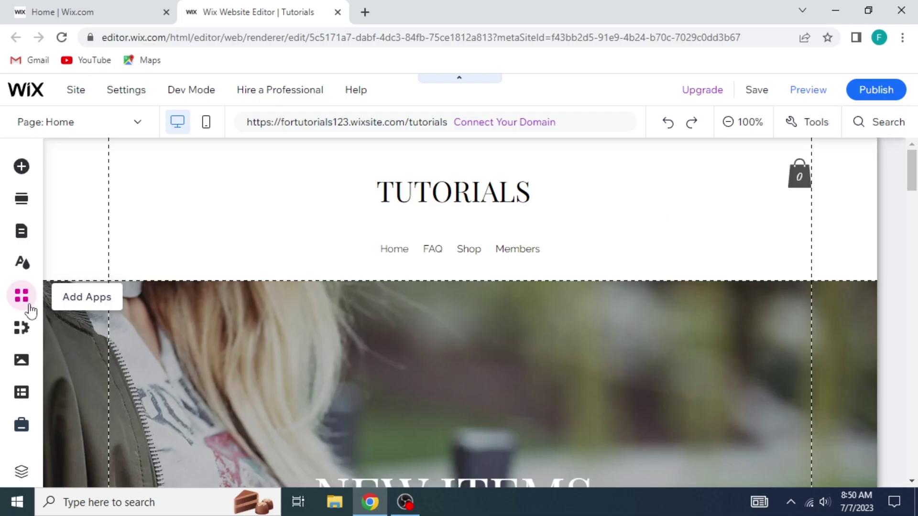
- Search the App Market for 'chat bot', getting 38 results led by Wix Chat
left_click(78, 267)
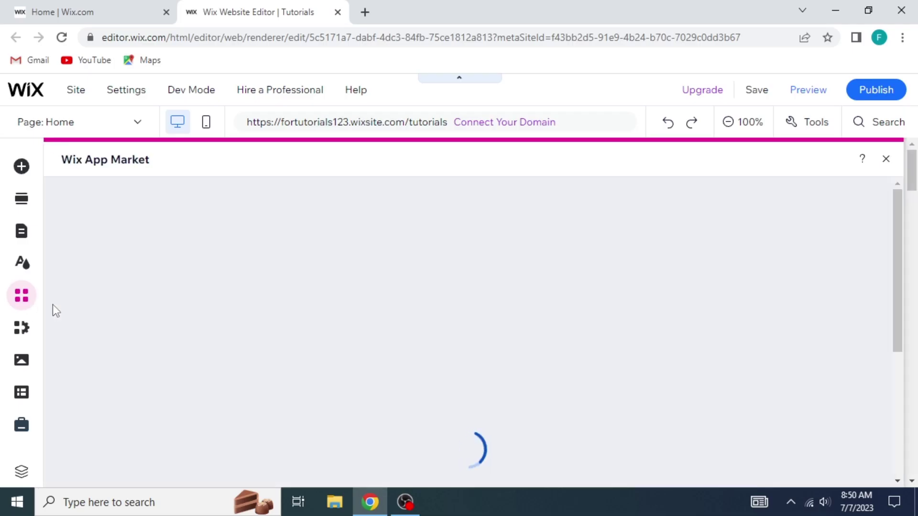
left_click(89, 207)
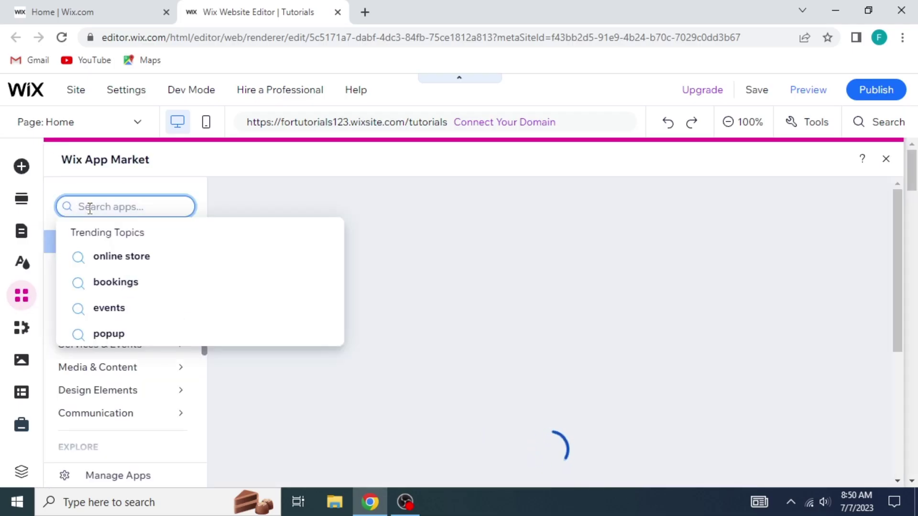
type("ch")
type("at ")
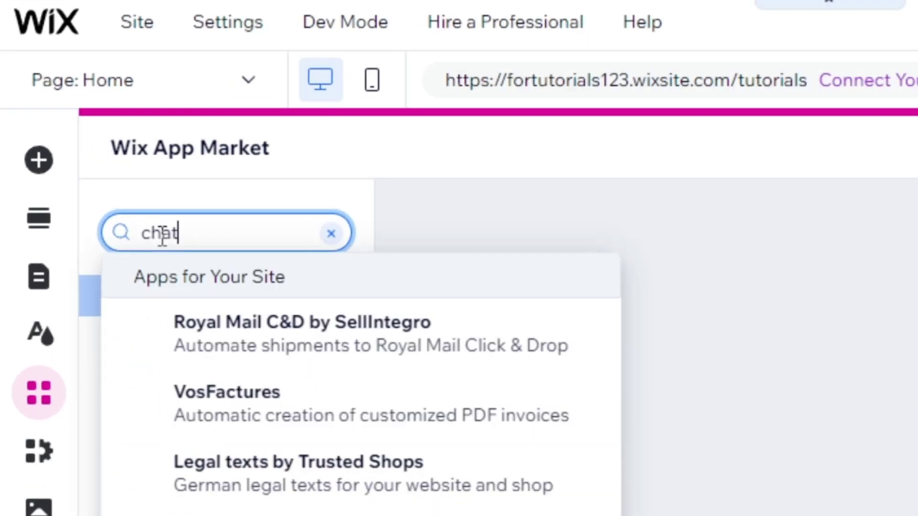
type("bot")
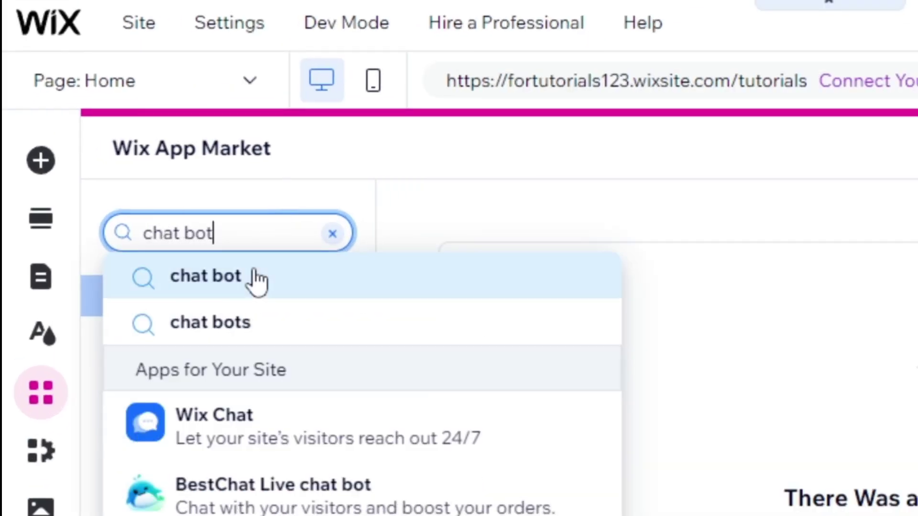
left_click(254, 277)
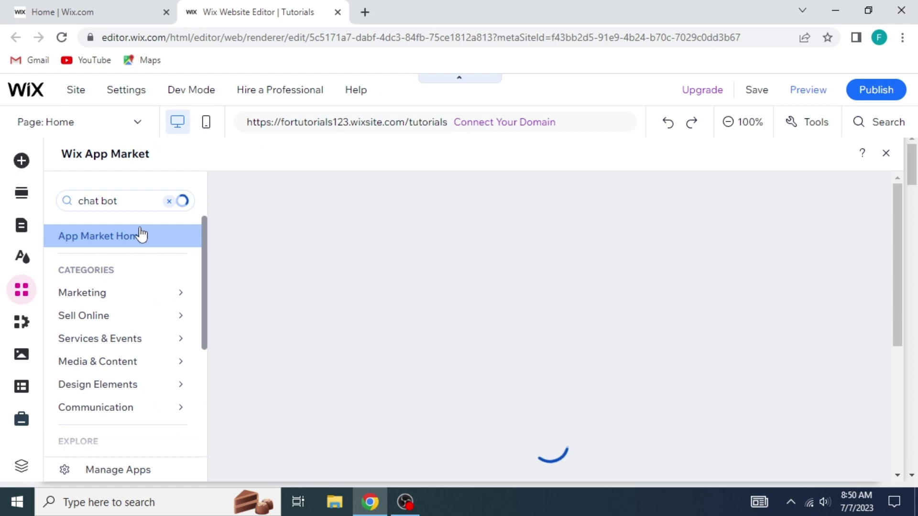
mouse_move(879, 312)
left_mouse_down()
mouse_move(901, 448)
mouse_move(885, 201)
left_mouse_up()
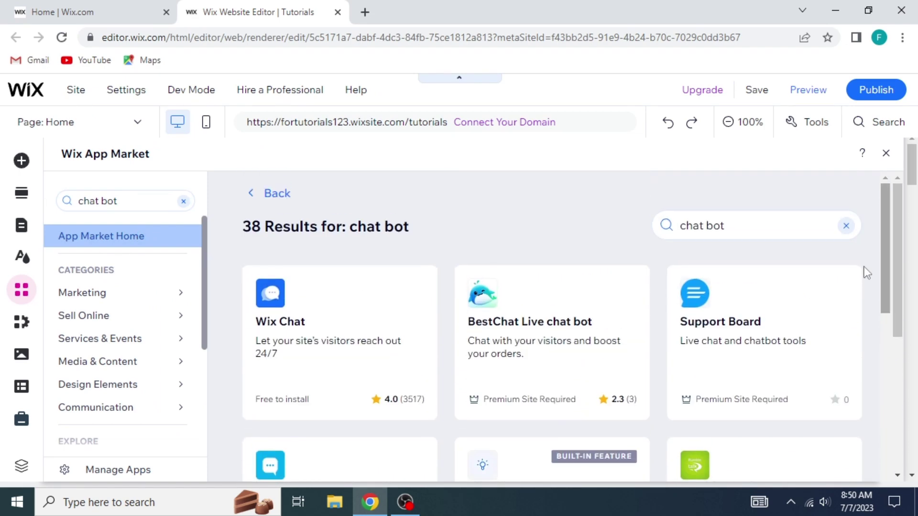
- Install Wix Chat with its Let's Chat widget at bottom right and open its Main settings
left_click(346, 367)
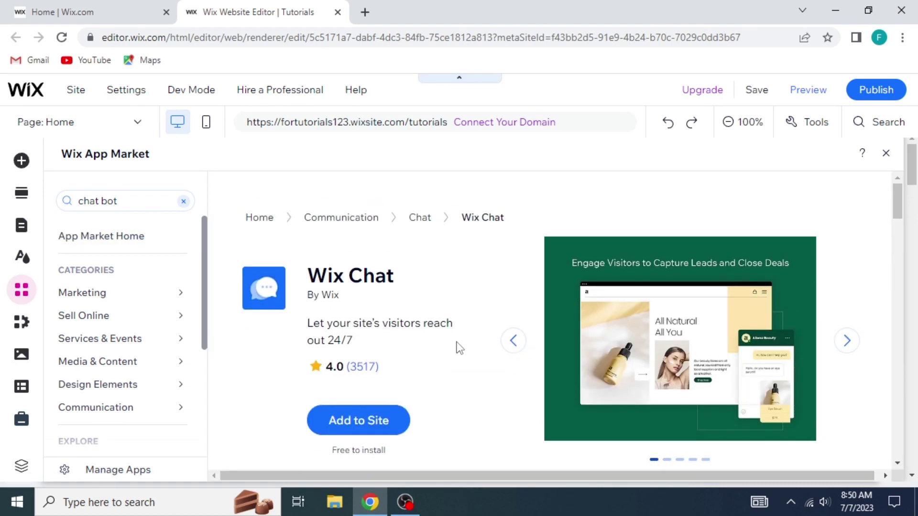
left_click(358, 421)
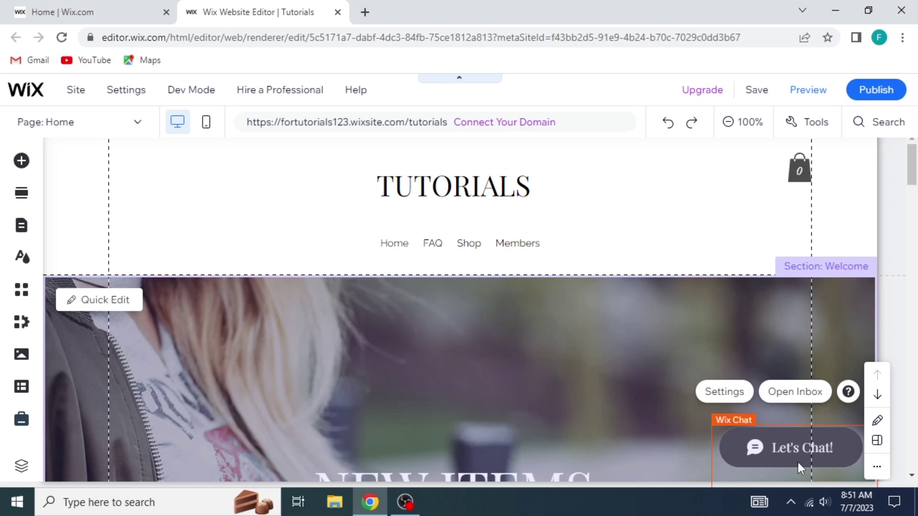
left_click(724, 392)
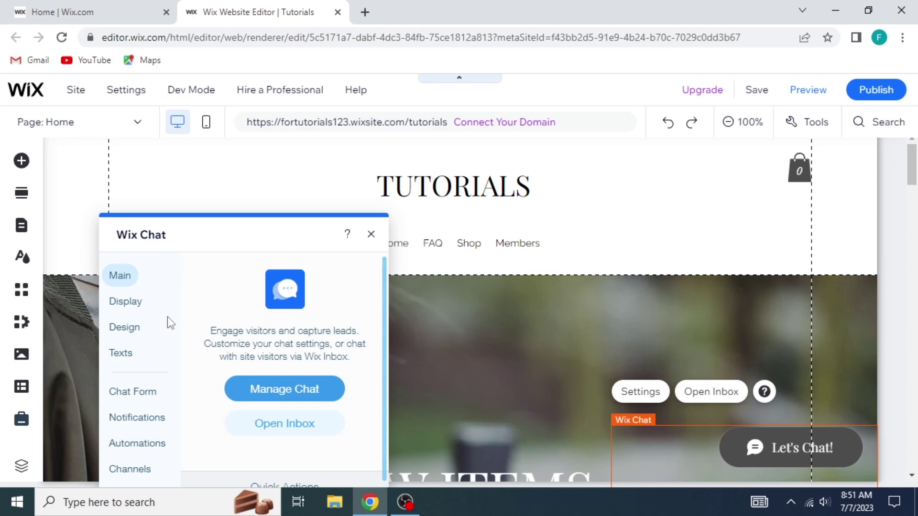
- Review the chat's Display, Design and Channels options, keeping its position at bottom right
left_click(126, 301)
left_click(245, 353)
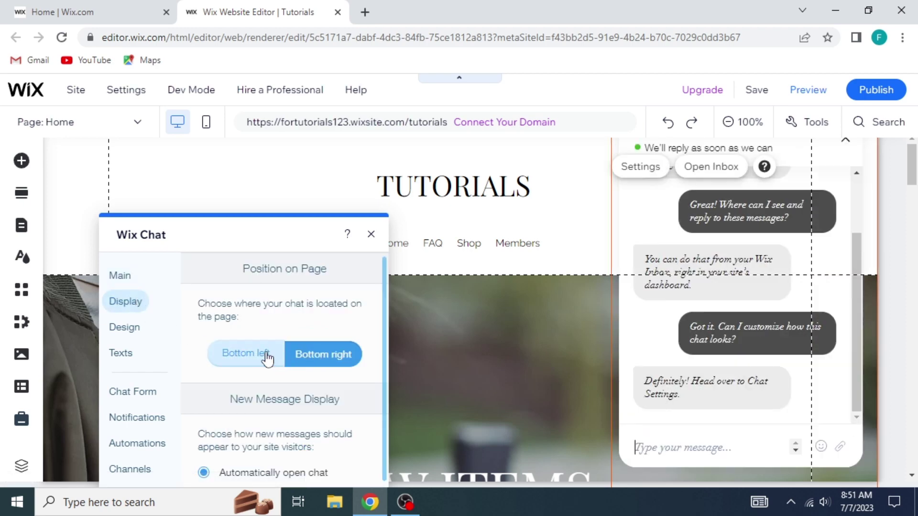
left_click(324, 353)
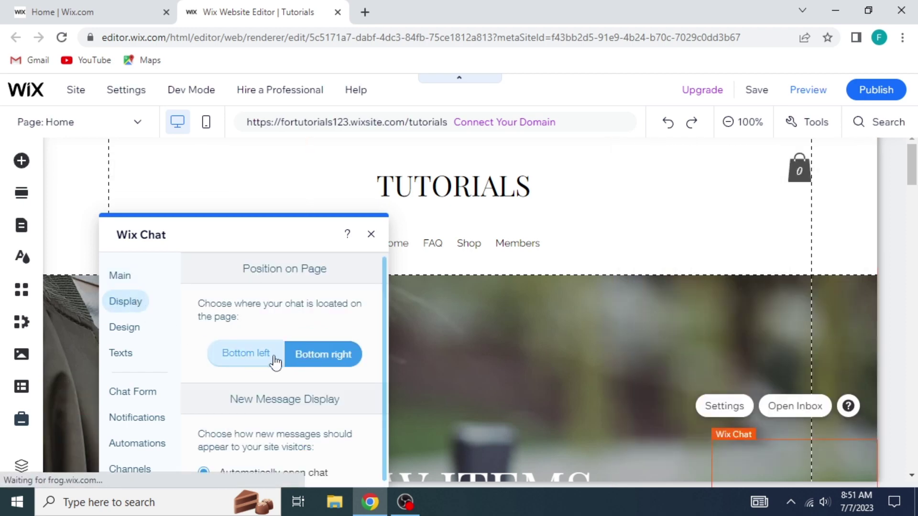
scroll(275, 372, "down", 2)
left_click(124, 328)
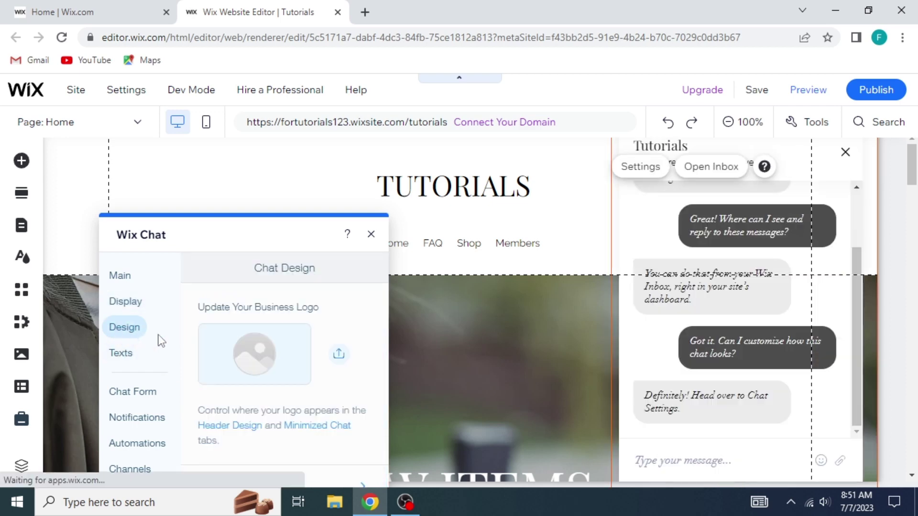
scroll(285, 359, "down", 2)
left_click(301, 394)
scroll(284, 359, "down", 2)
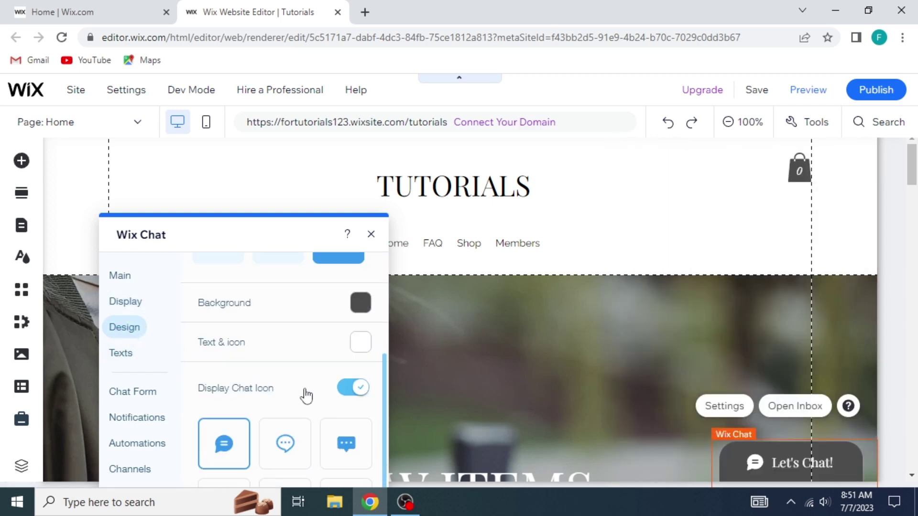
left_click(129, 469)
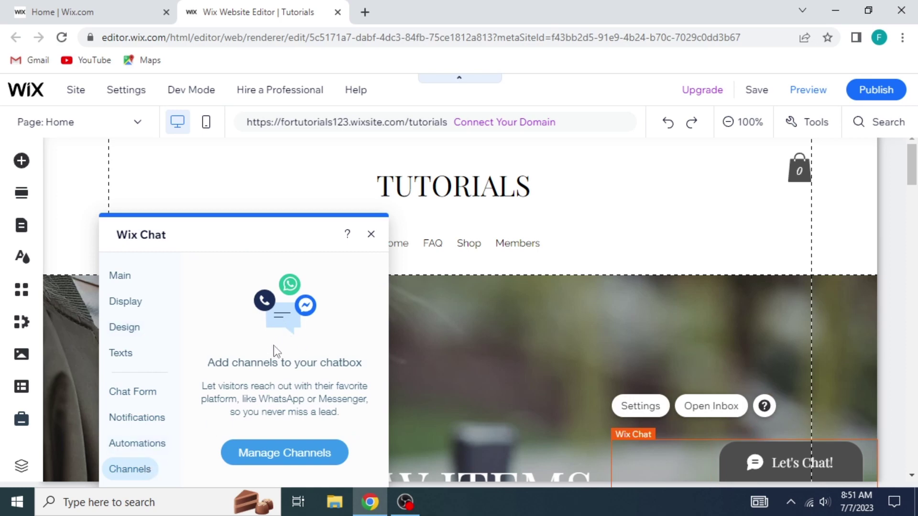
- Close the chat settings and publish the Tutorials site live
left_click(371, 236)
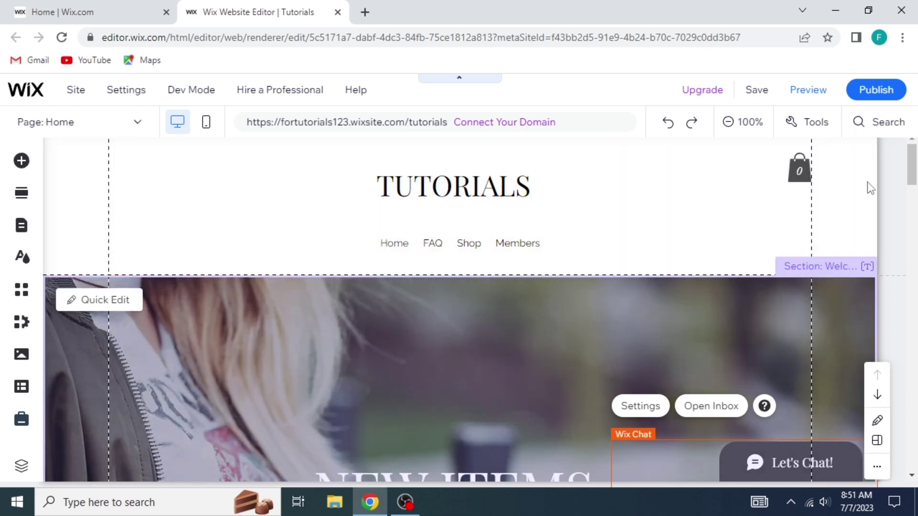
left_click(872, 89)
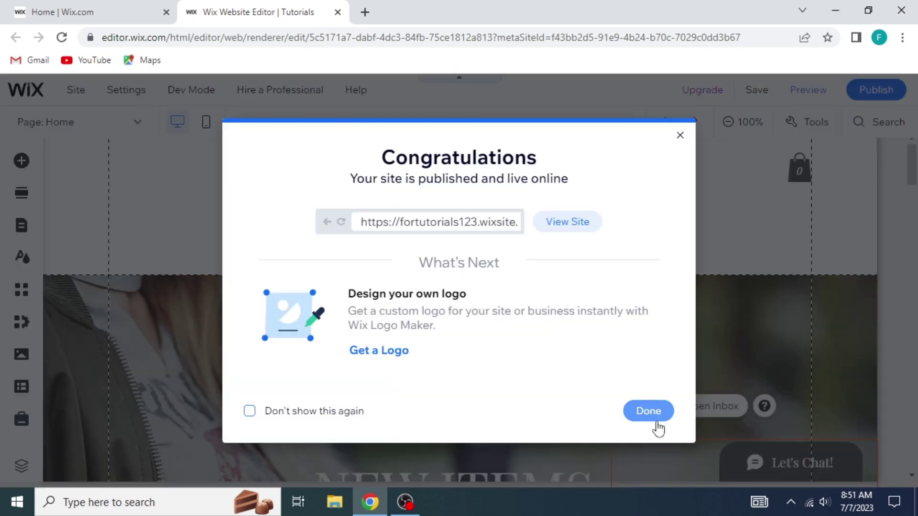
left_click(650, 410)
left_click(524, 335)
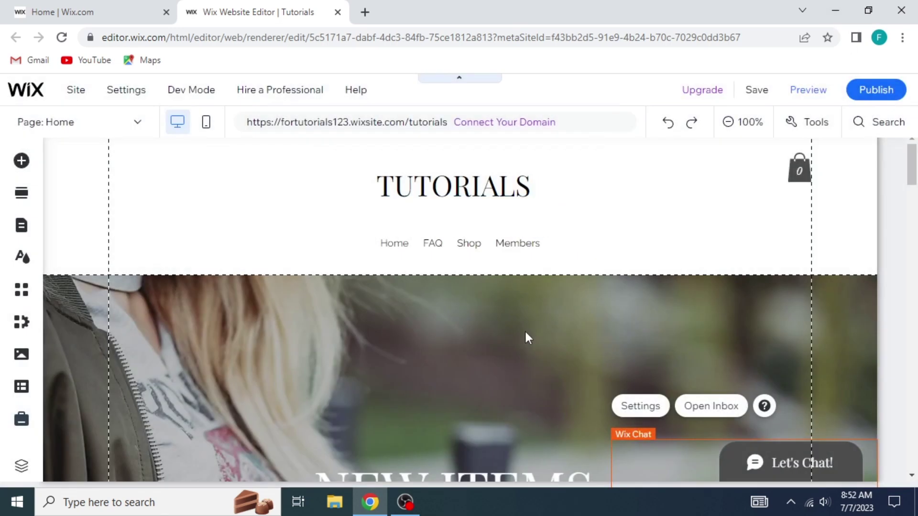
- Preview the Tutorials site and open its Let's Chat window
left_click(808, 90)
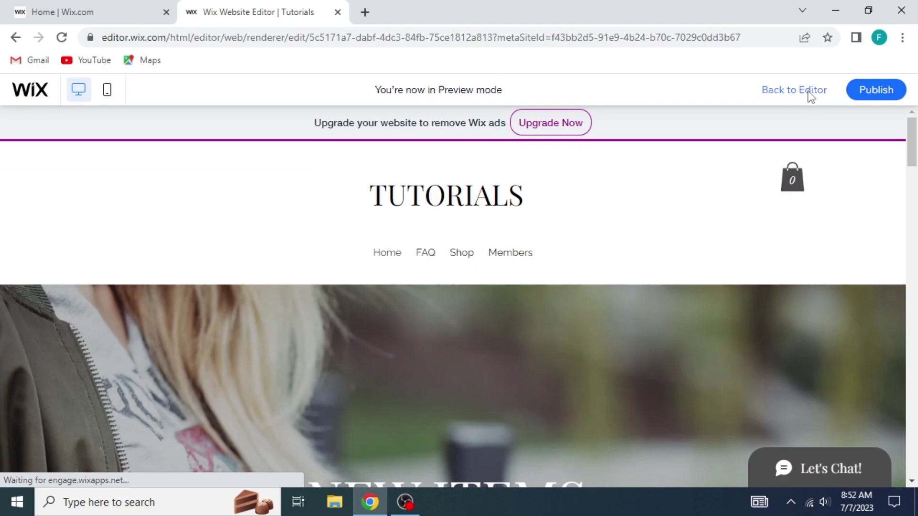
scroll(856, 384, "down", 3)
scroll(856, 384, "up", 5)
scroll(842, 359, "down", 8)
scroll(842, 358, "up", 5)
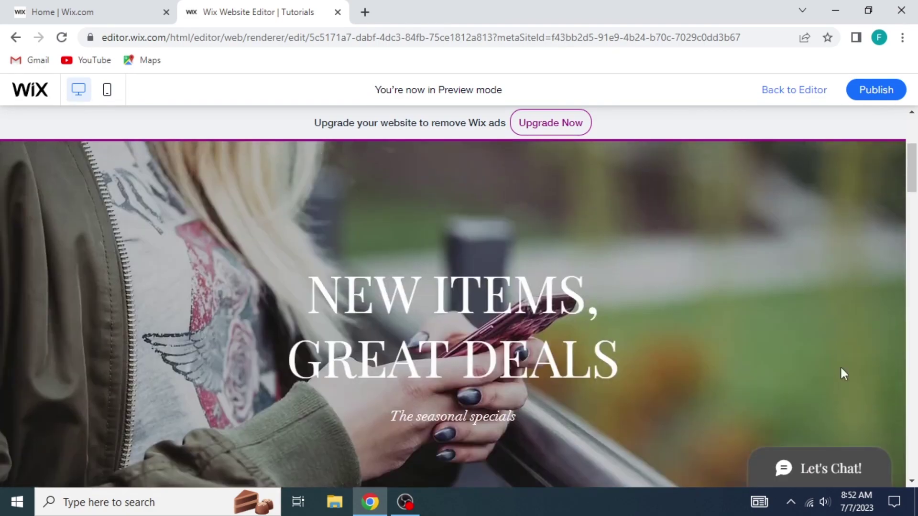
scroll(840, 365, "up", 3)
left_click(824, 469)
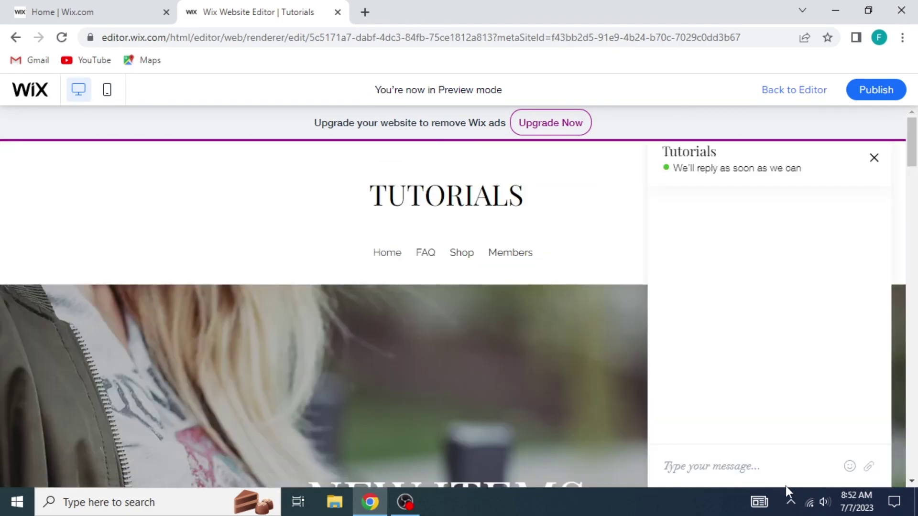